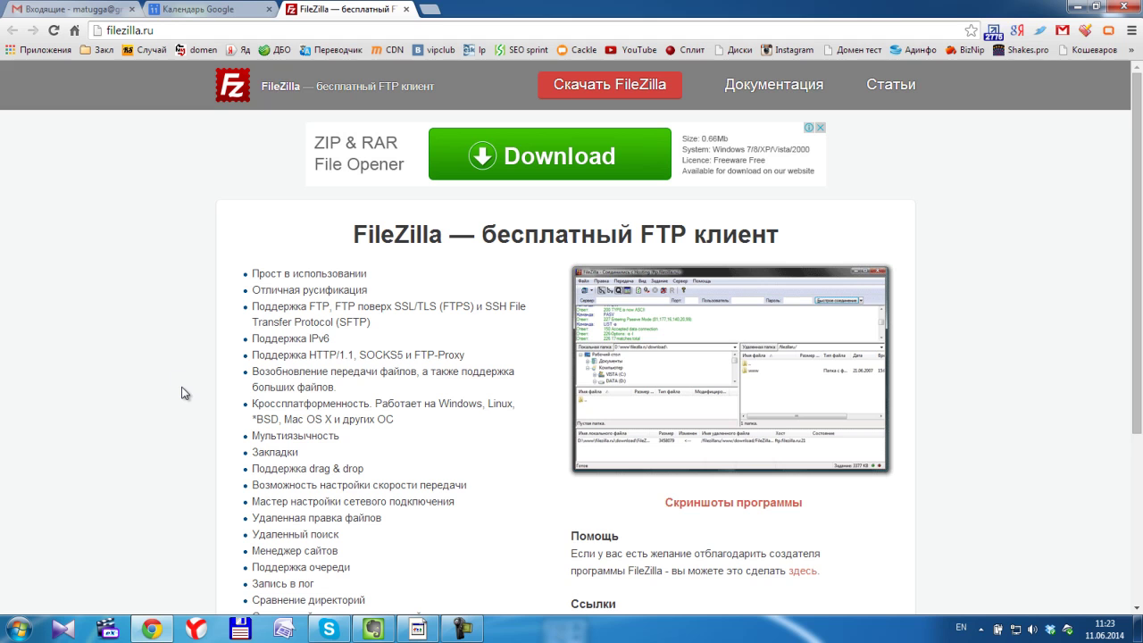
Minimise the browser window and launch the FileZilla Client from the desktop
{"action": "left_click_drag", "start_coordinate": [94, 30], "coordinate": [256, 310]}
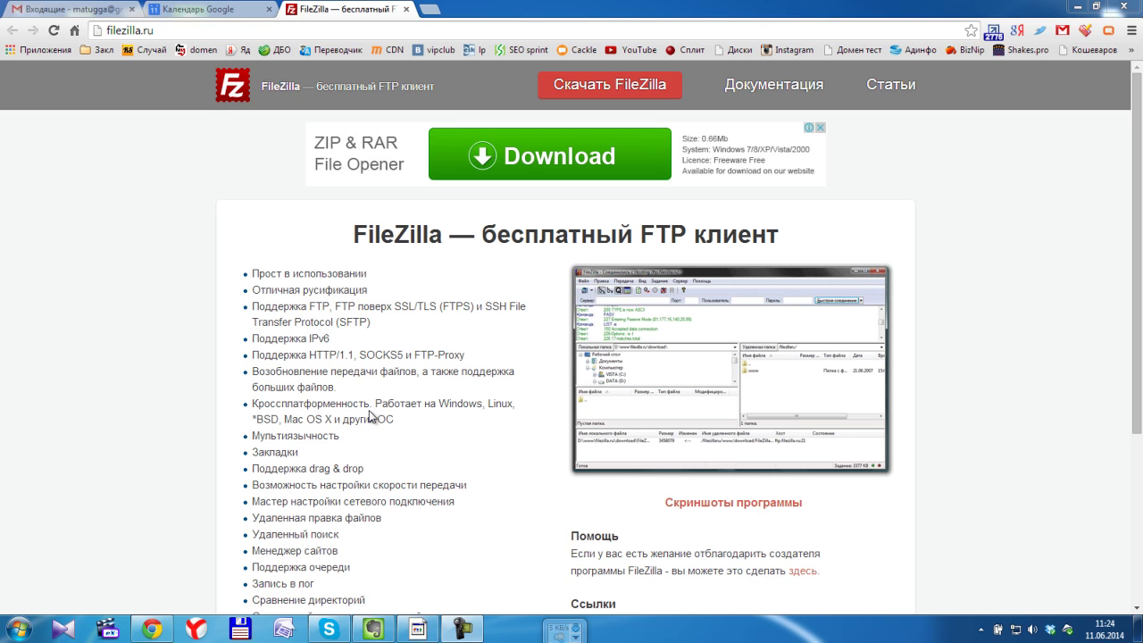
{"action": "left_click", "coordinate": [1070, 6]}
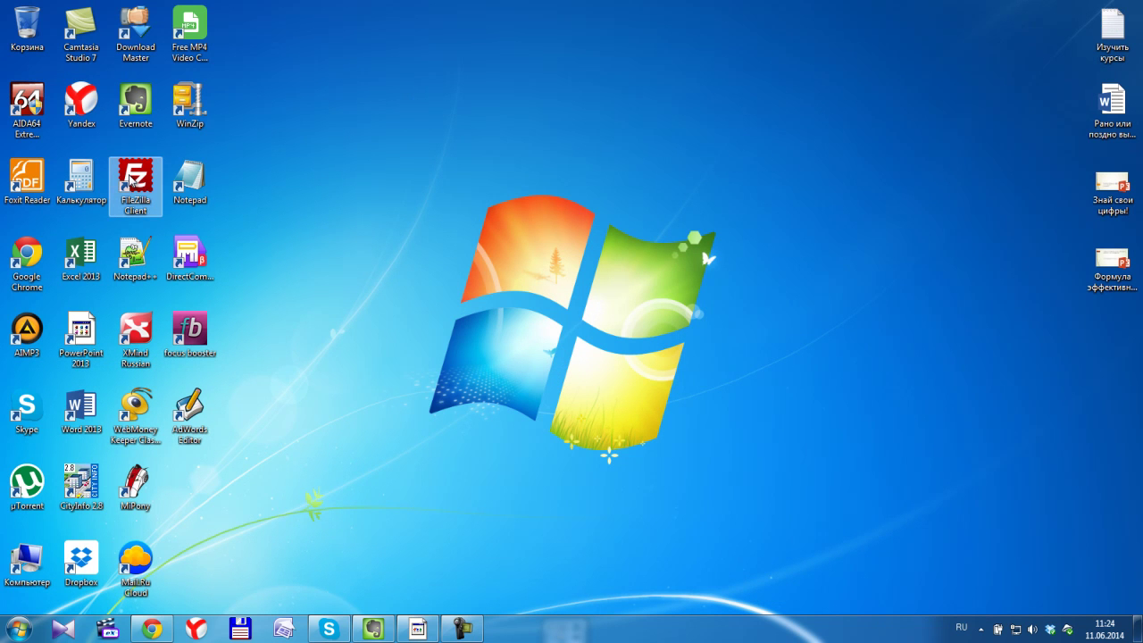
{"action": "double_click", "coordinate": [141, 181]}
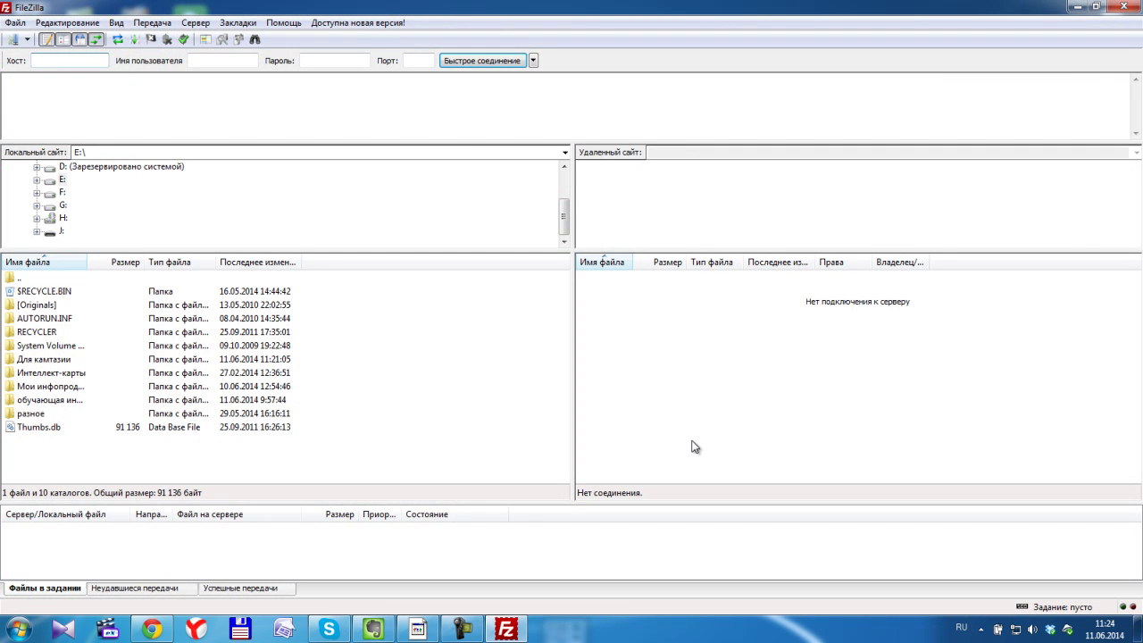
{"action": "left_click_drag", "start_coordinate": [630, 291], "coordinate": [1065, 457]}
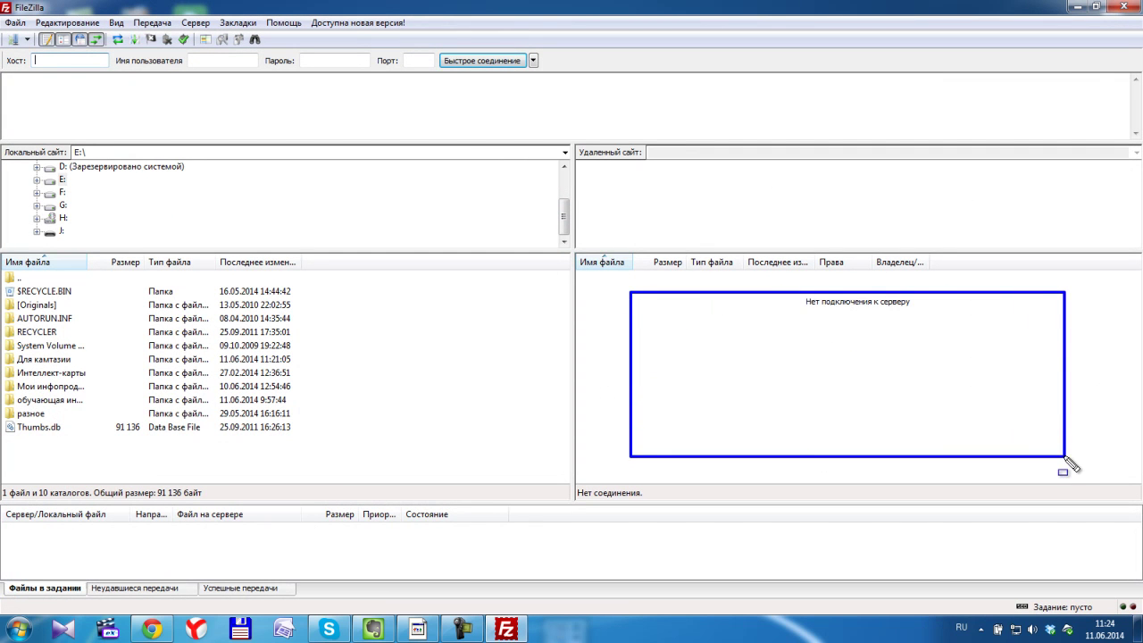
{"action": "key", "text": "Escape"}
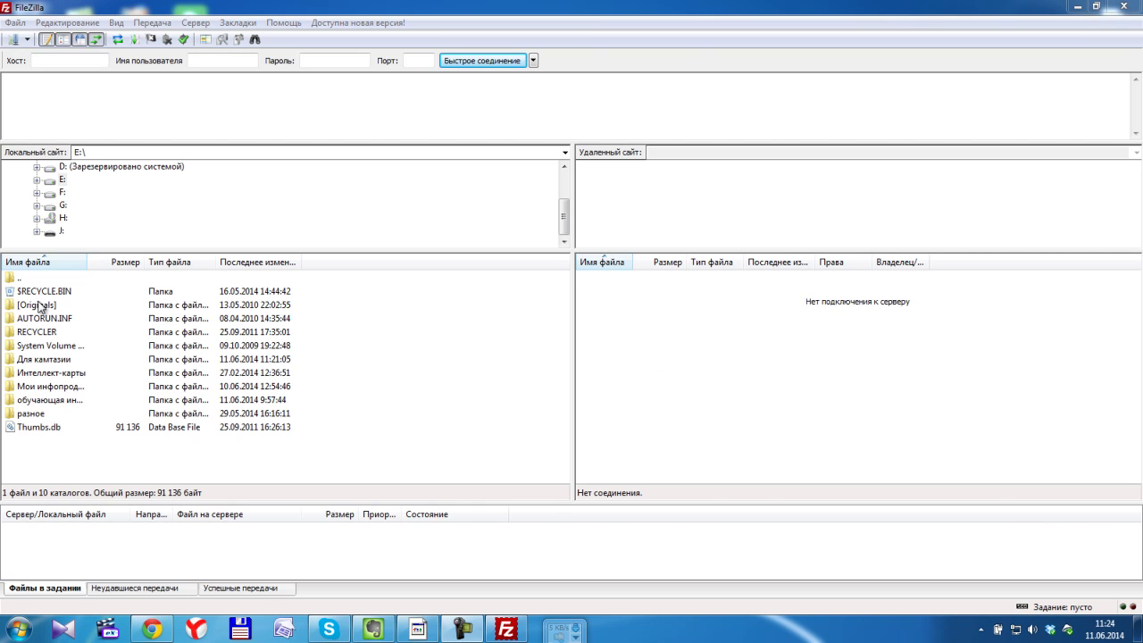
{"action": "left_click_drag", "start_coordinate": [21, 282], "coordinate": [367, 453]}
{"action": "key", "text": "Escape"}
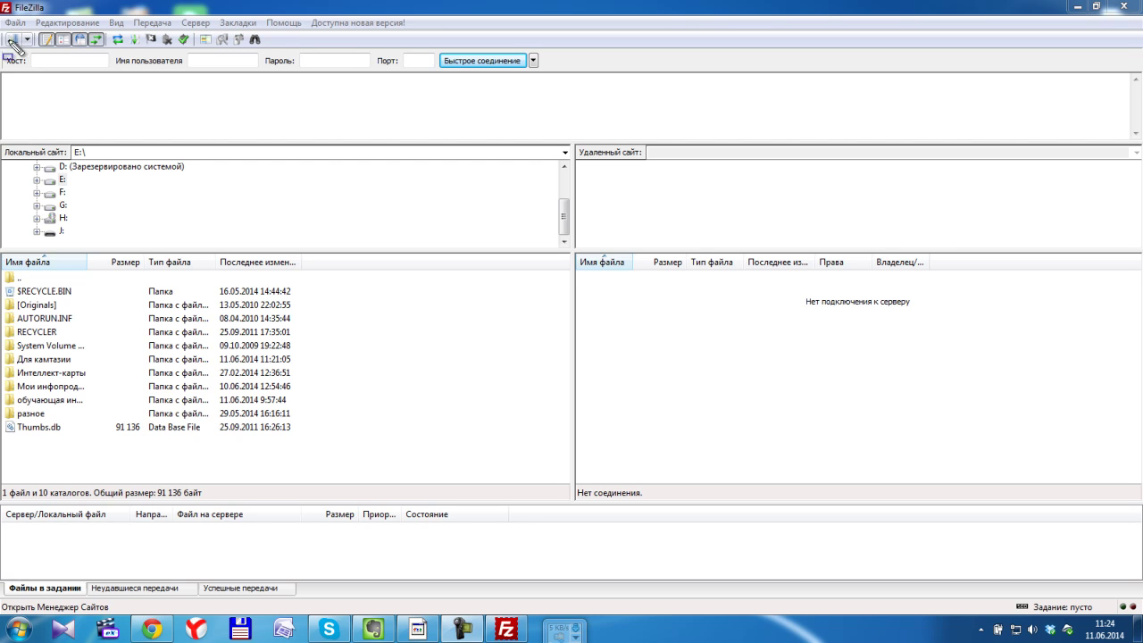
{"action": "left_click_drag", "start_coordinate": [3, 30], "coordinate": [23, 50]}
Open the Site Manager and bring up the saved entries Мой блог and ЦДн
{"action": "left_click", "coordinate": [13, 40]}
{"action": "left_click", "coordinate": [421, 209]}
{"action": "left_click", "coordinate": [416, 221]}
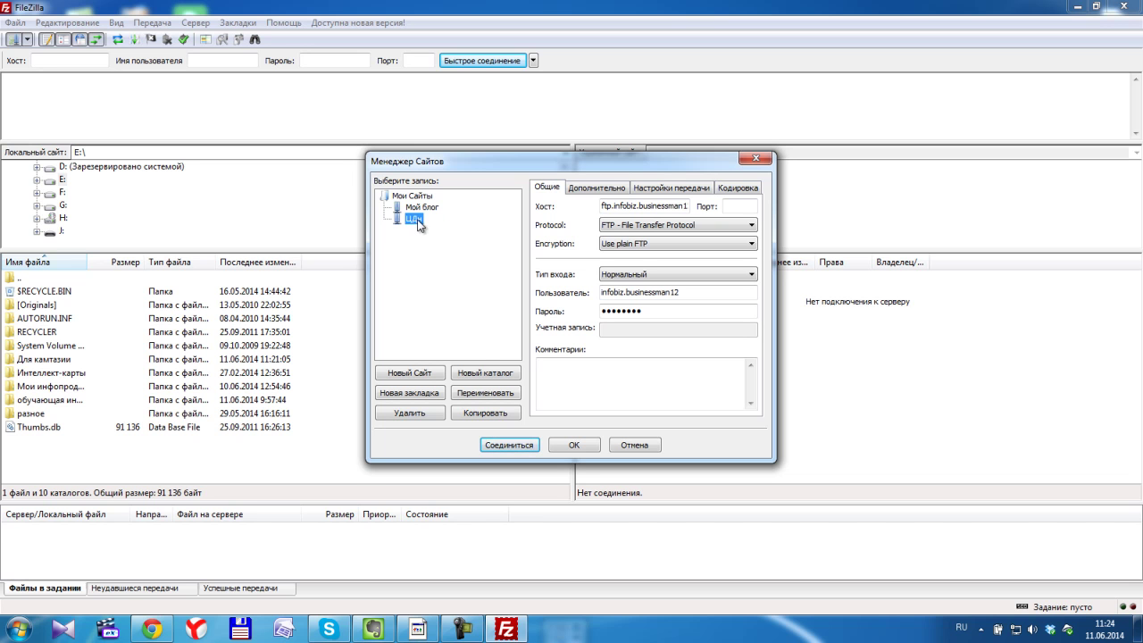
Add a new site entry to the Site Manager under its default name and delete it again
{"action": "left_click", "coordinate": [406, 374]}
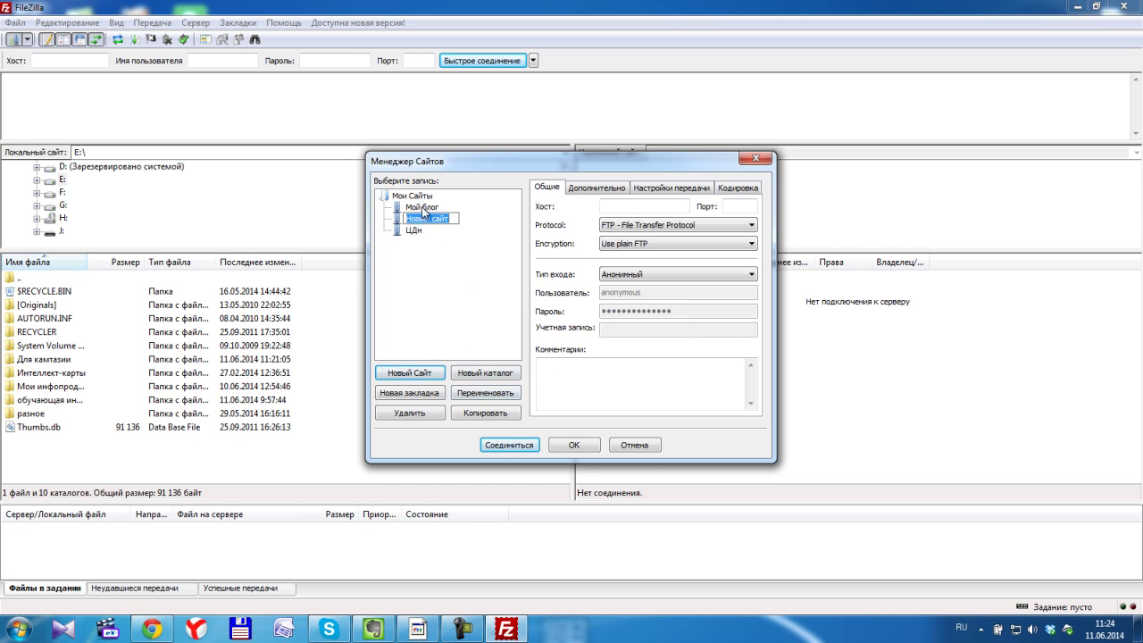
{"action": "key", "text": "Return"}
{"action": "left_click", "coordinate": [658, 361]}
{"action": "left_click", "coordinate": [409, 413]}
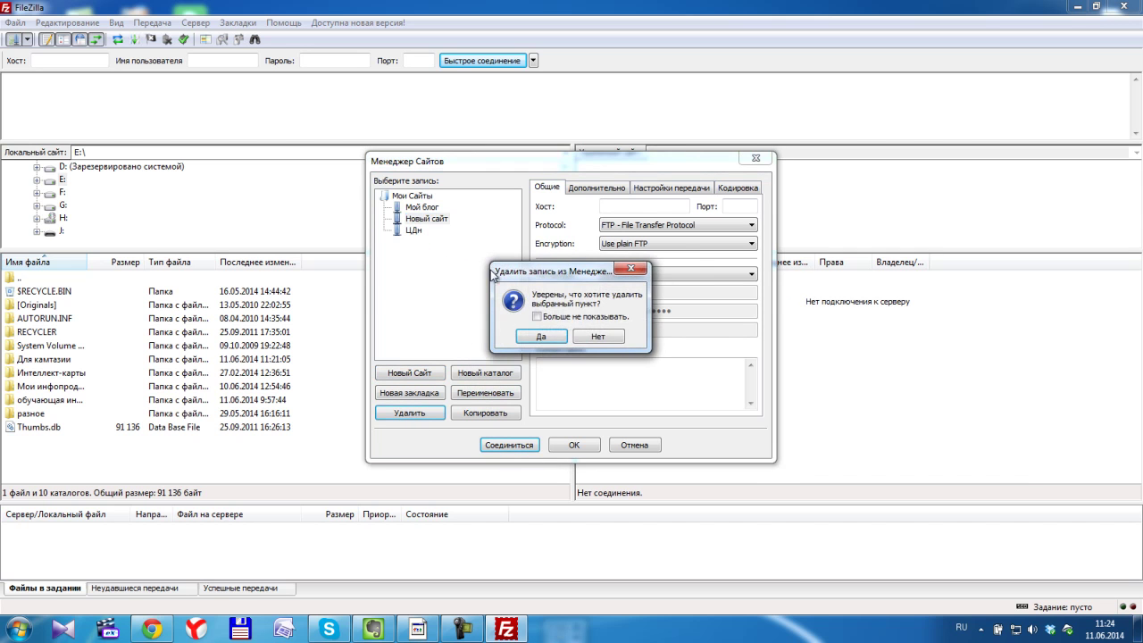
{"action": "left_click", "coordinate": [545, 336]}
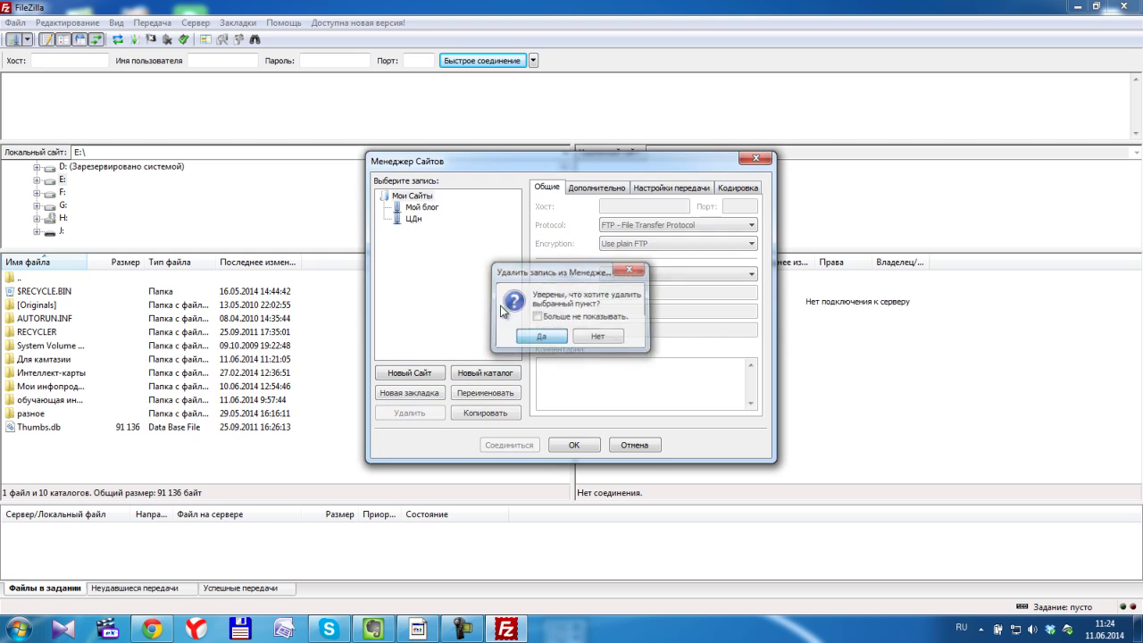
Examine the host, encryption, user and password settings of the saved site Мой блог
{"action": "left_click", "coordinate": [422, 206]}
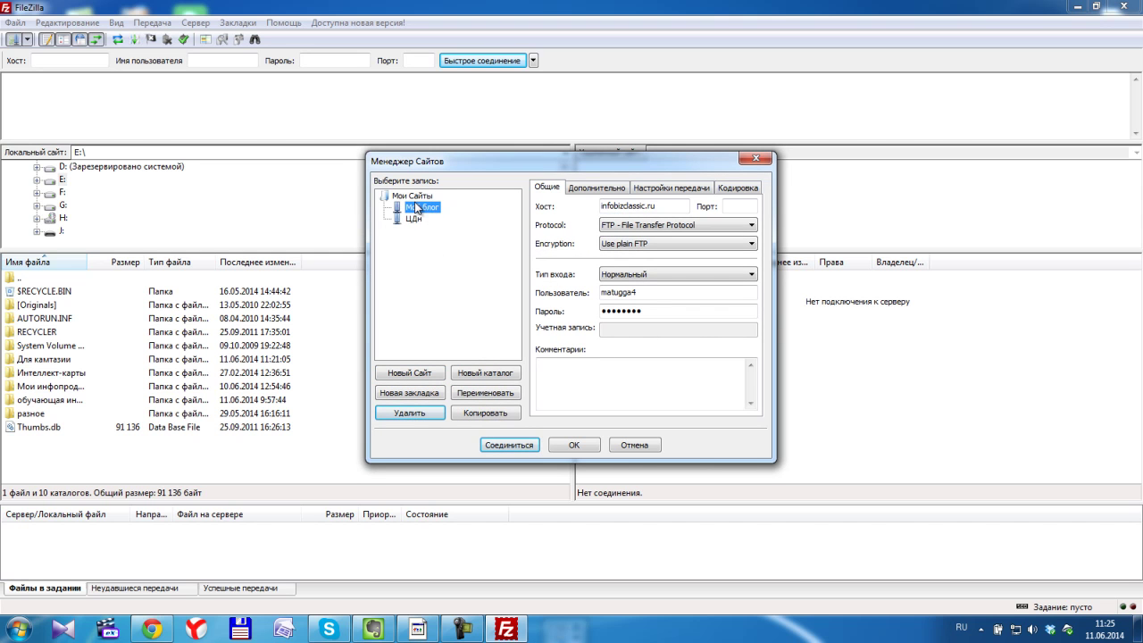
{"action": "double_click", "coordinate": [665, 205]}
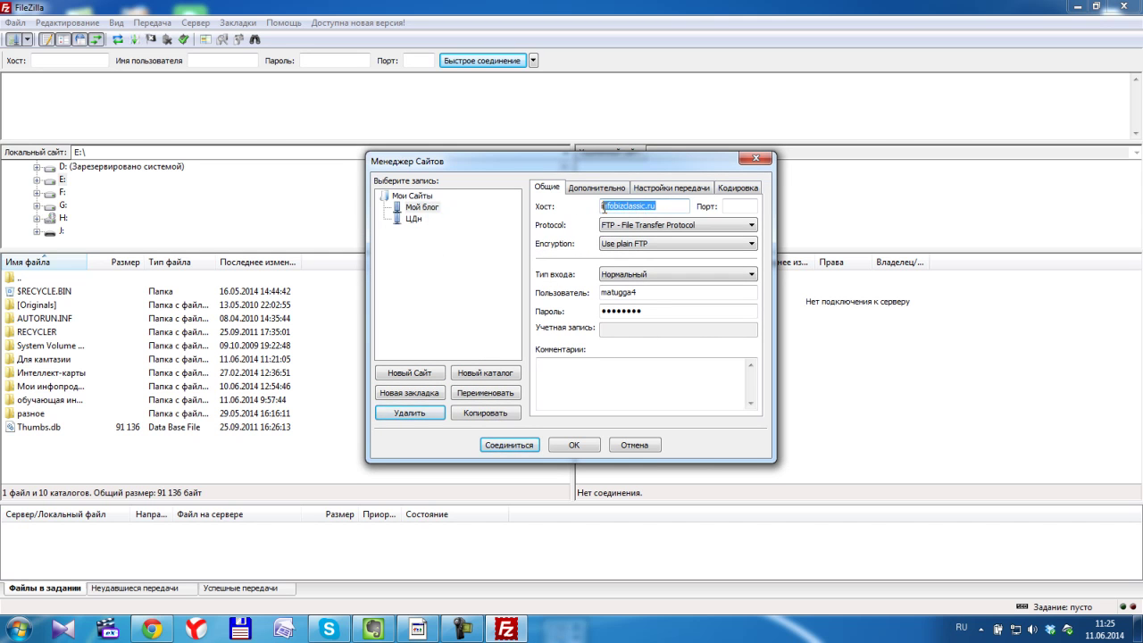
{"action": "left_click", "coordinate": [665, 204]}
{"action": "left_click_drag", "start_coordinate": [660, 206], "coordinate": [595, 208]}
{"action": "left_click", "coordinate": [655, 243]}
{"action": "left_click", "coordinate": [641, 293]}
{"action": "left_click", "coordinate": [655, 310]}
{"action": "left_click", "coordinate": [647, 292]}
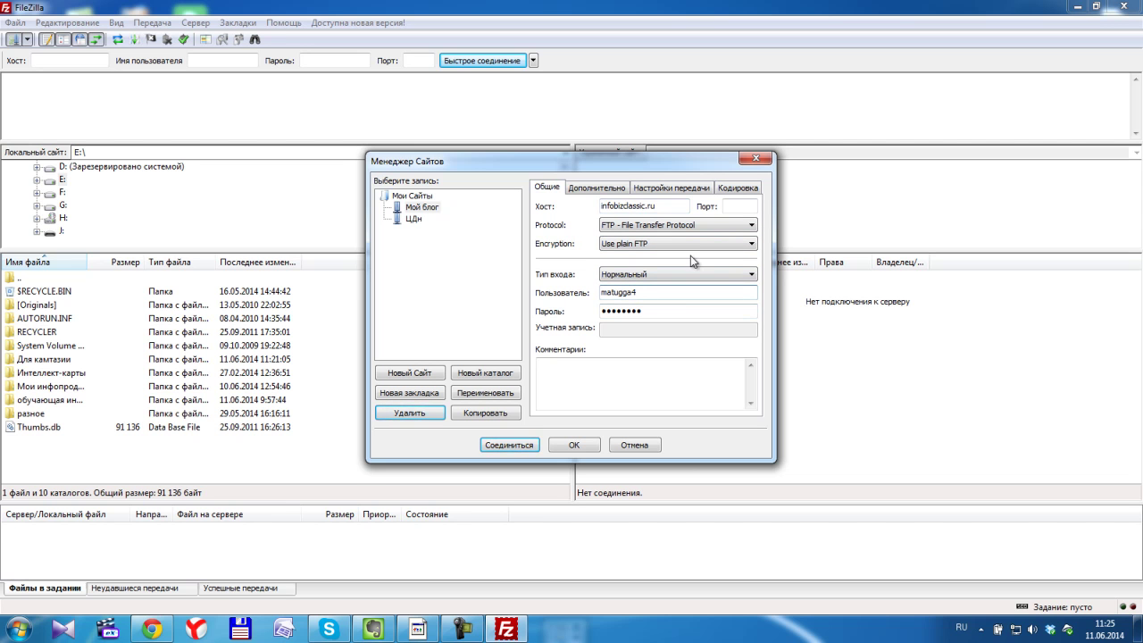
{"action": "left_click_drag", "start_coordinate": [655, 293], "coordinate": [604, 297]}
{"action": "left_click_drag", "start_coordinate": [660, 311], "coordinate": [603, 312]}
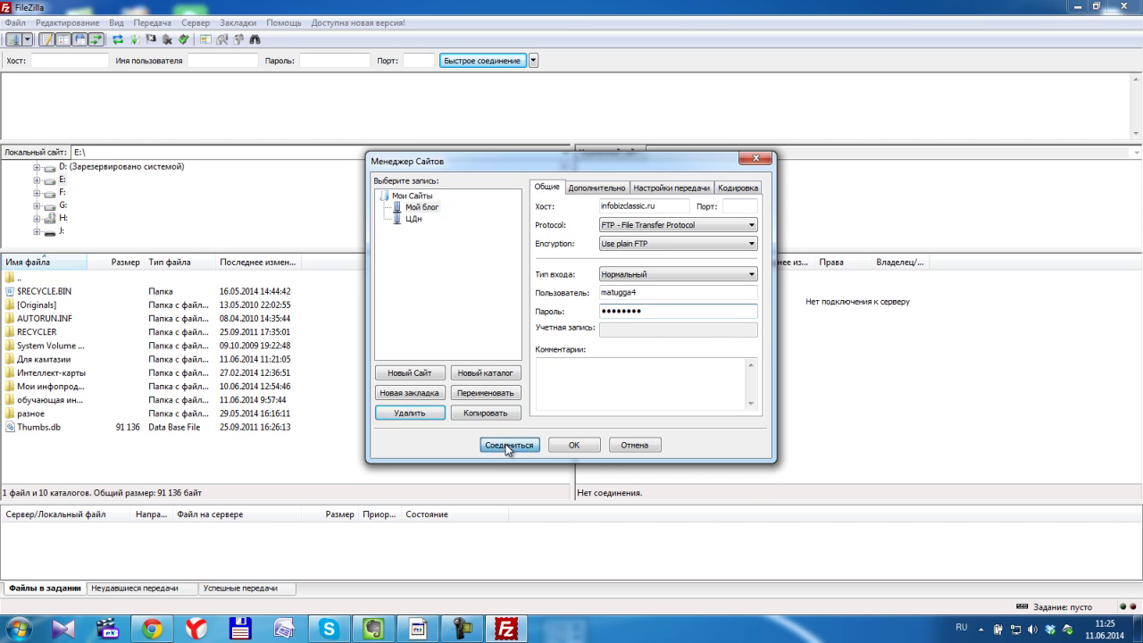
Connect to the Мой блог site and open the remote folder /www/xn----htbdjb2ah1c8f.xn--p1ai
{"action": "left_click", "coordinate": [507, 444]}
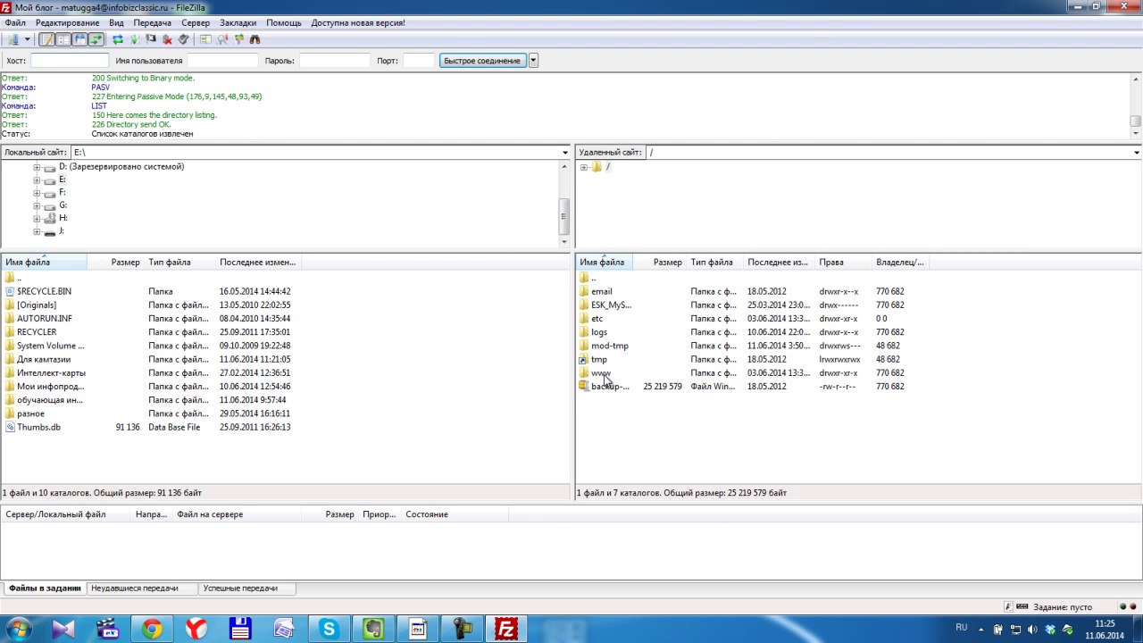
{"action": "double_click", "coordinate": [605, 375]}
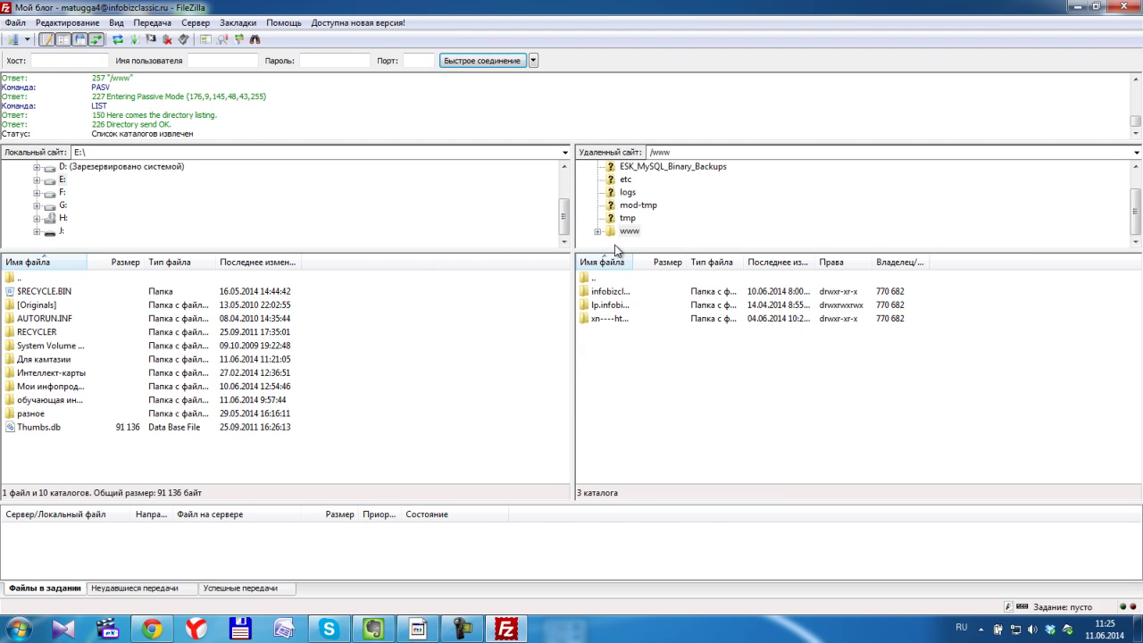
{"action": "left_click", "coordinate": [608, 319]}
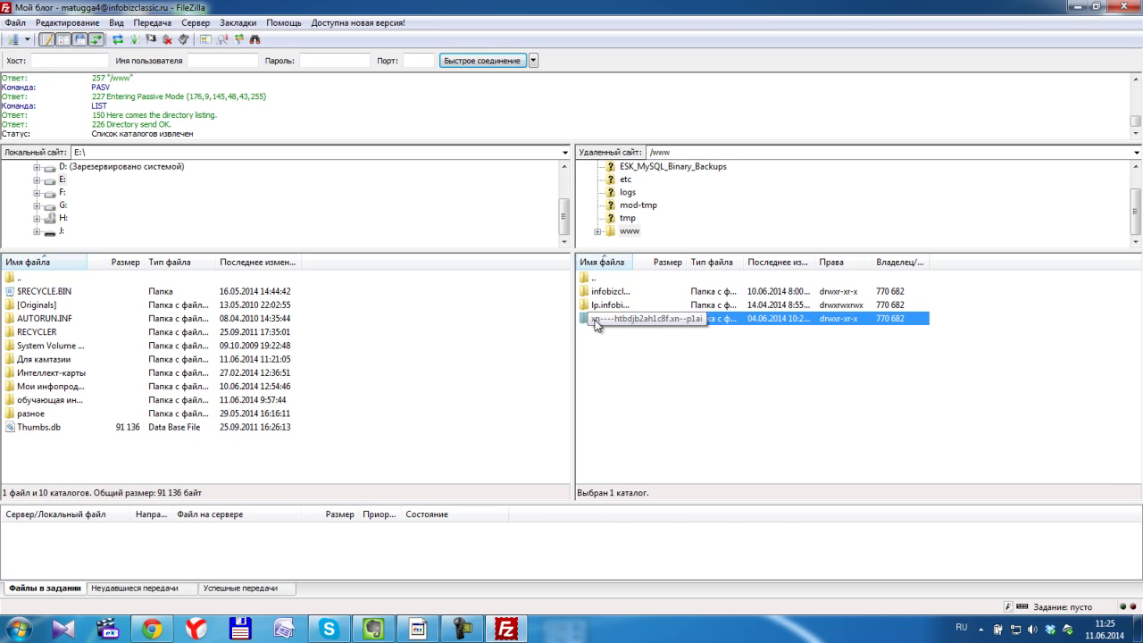
{"action": "left_click", "coordinate": [598, 319]}
{"action": "double_click", "coordinate": [615, 319]}
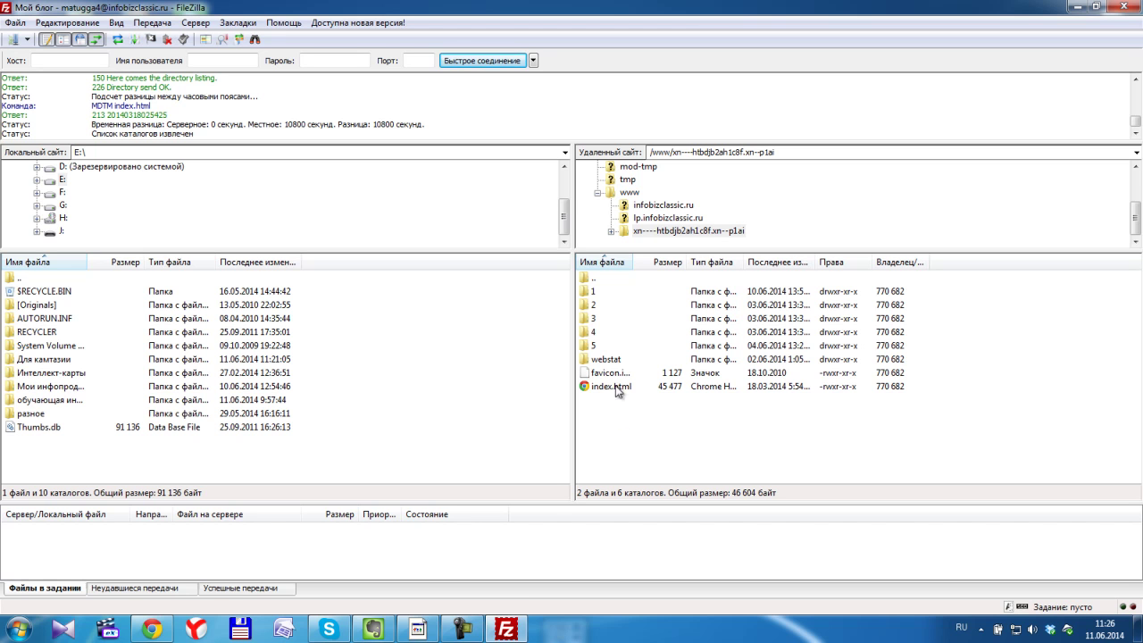
Create a directory named 99 inside the remote folder /www/xn----htbdjb2ah1c8f.xn--p1ai
{"action": "double_click", "coordinate": [594, 280]}
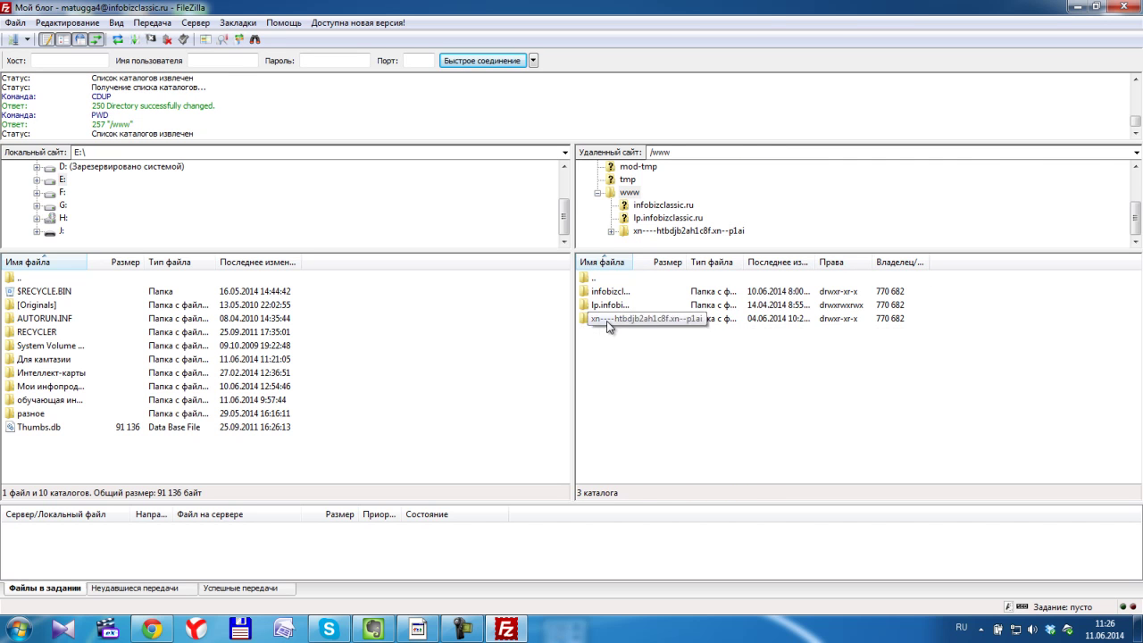
{"action": "double_click", "coordinate": [606, 321]}
{"action": "right_click", "coordinate": [615, 418]}
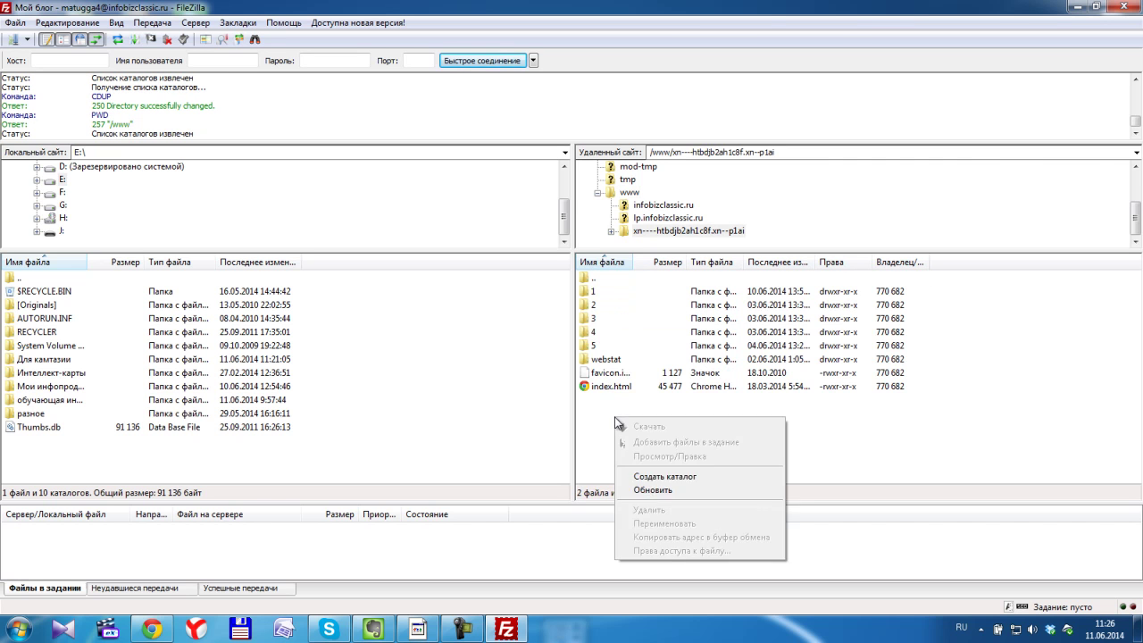
{"action": "left_click", "coordinate": [665, 476]}
{"action": "type", "text": "99"}
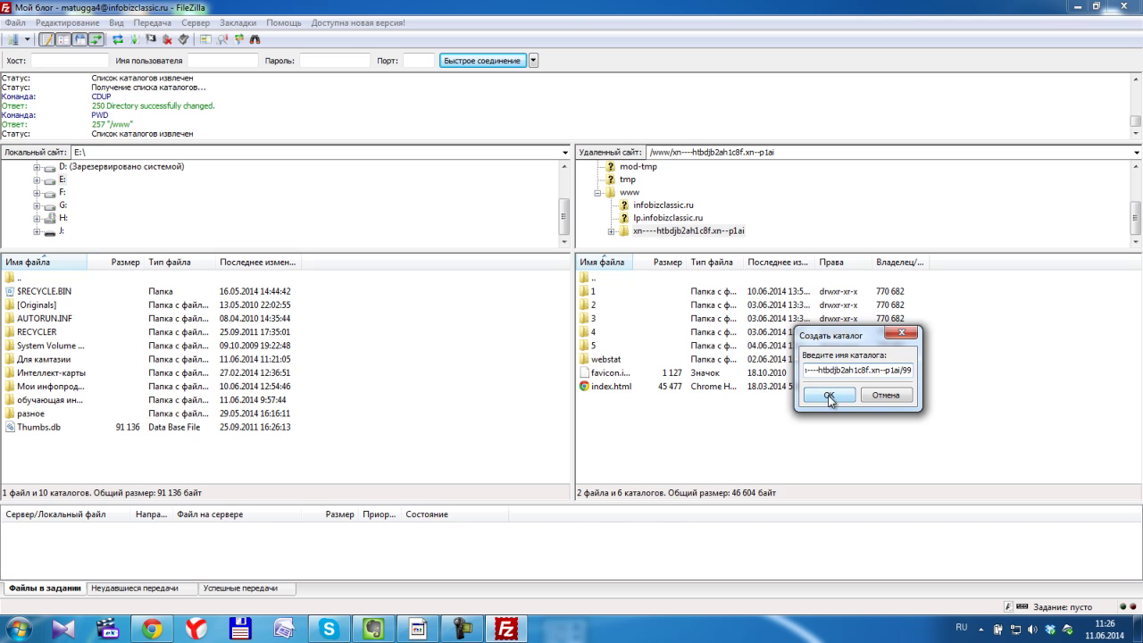
{"action": "left_click", "coordinate": [828, 396]}
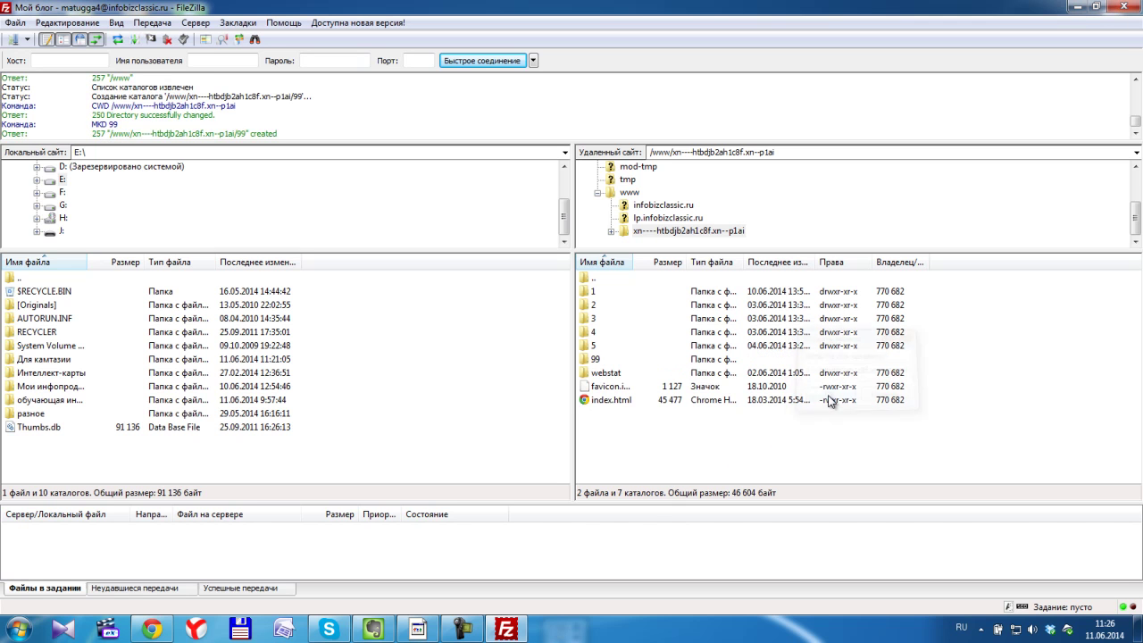
Upload the XMIND file from the local folder E:\Интеллект-карты\цели into the remote folder 99
{"action": "double_click", "coordinate": [596, 358]}
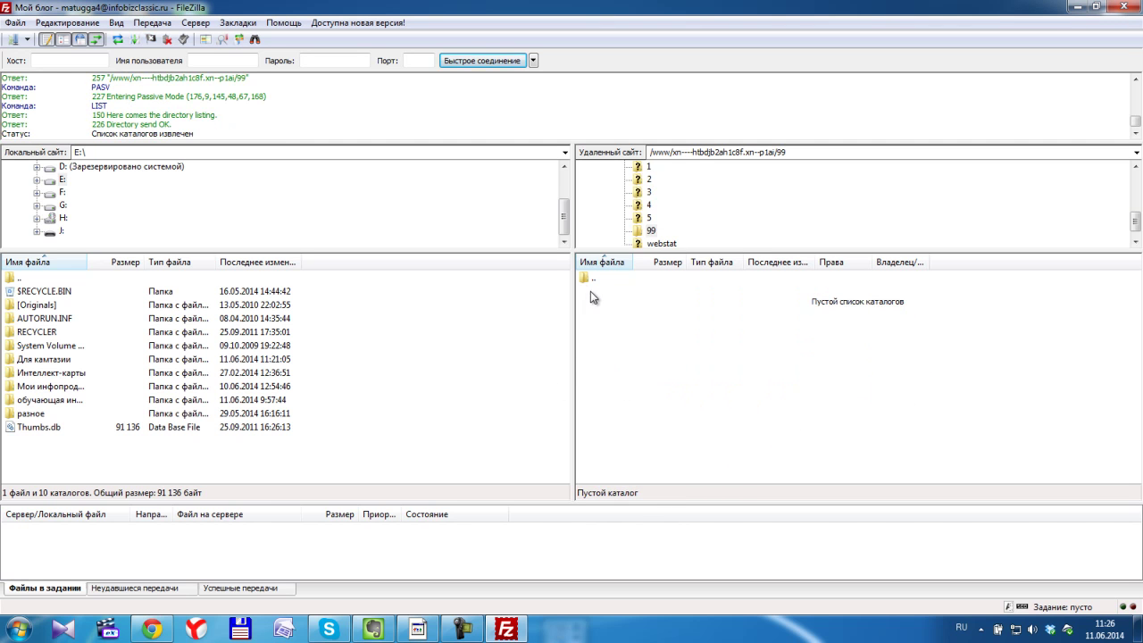
{"action": "left_click", "coordinate": [51, 361]}
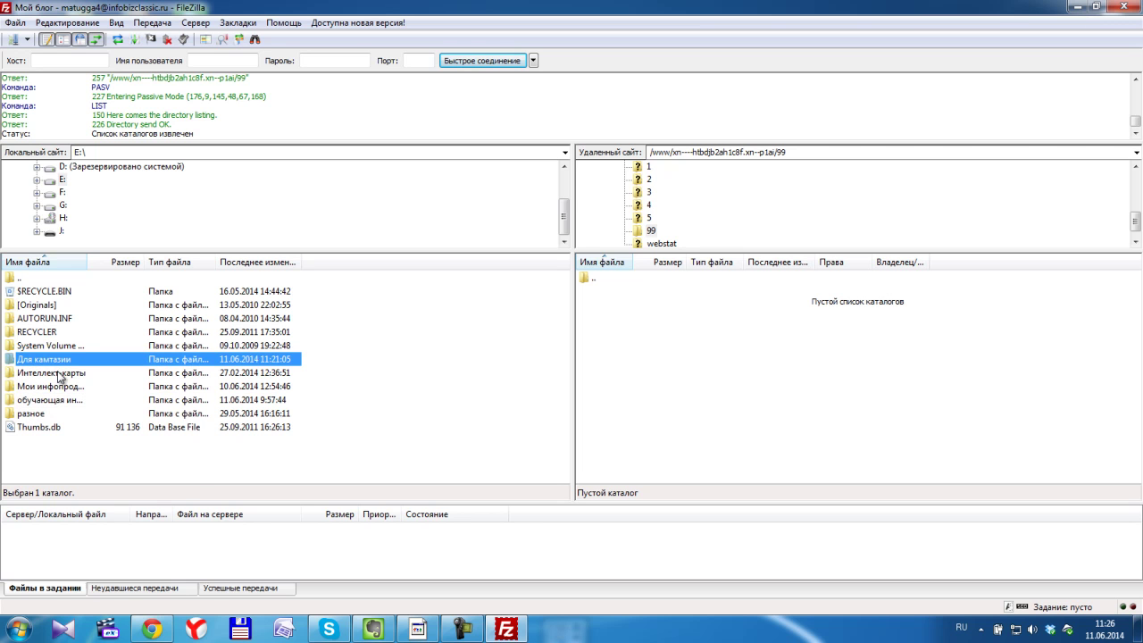
{"action": "double_click", "coordinate": [58, 376]}
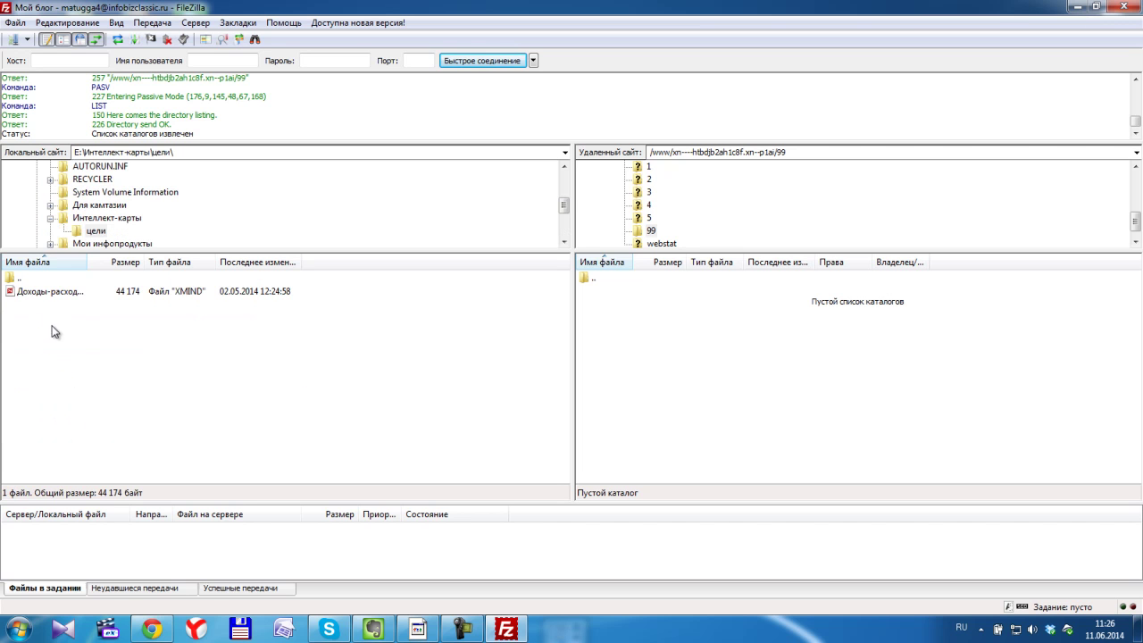
{"action": "left_click", "coordinate": [38, 298]}
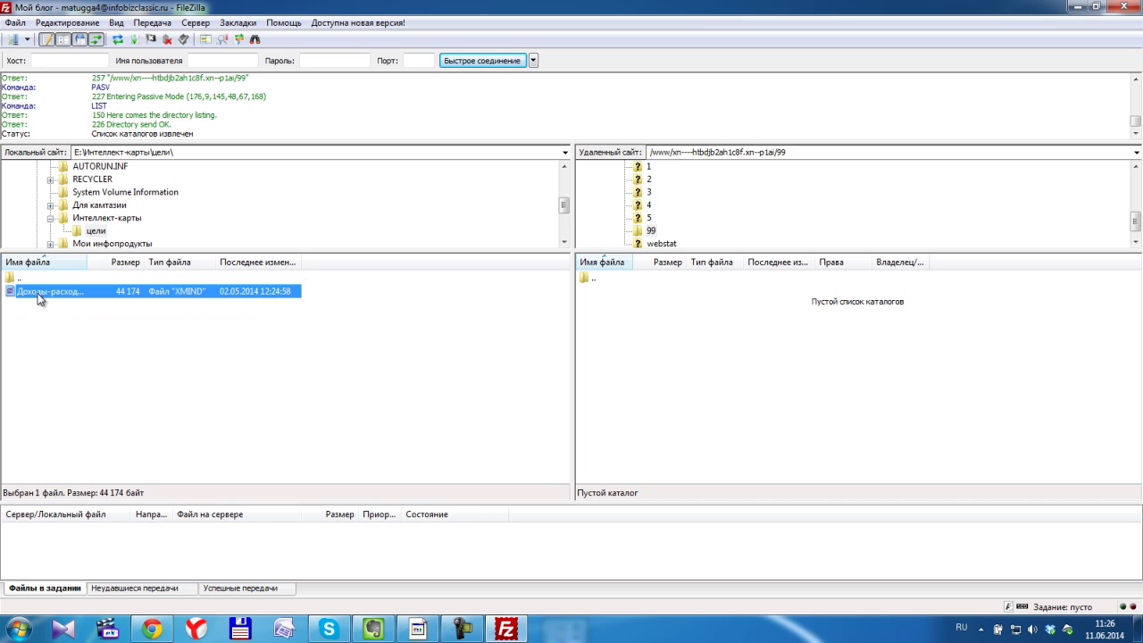
{"action": "left_click_drag", "start_coordinate": [38, 297], "coordinate": [668, 403]}
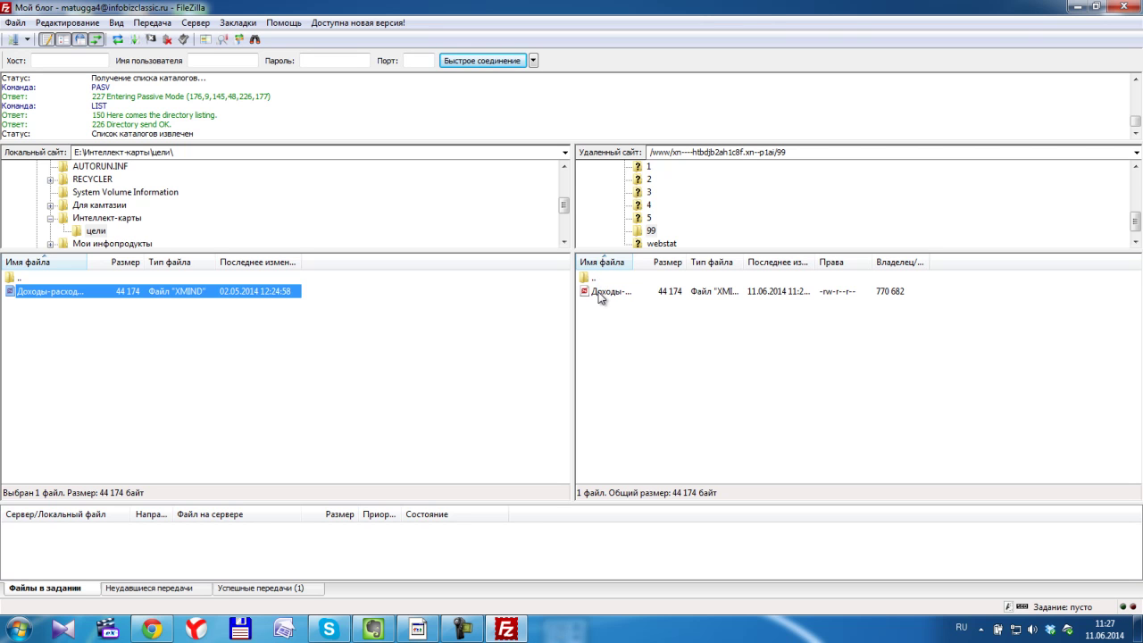
Copy the address of index.html in the remote folder 1 to the clipboard
{"action": "double_click", "coordinate": [592, 278]}
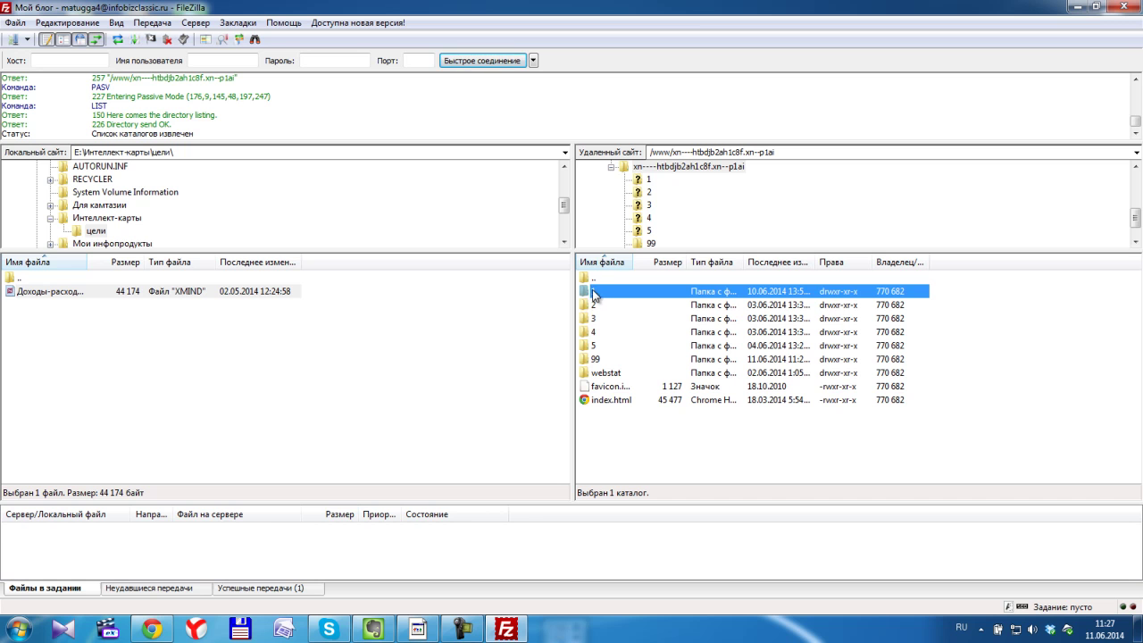
{"action": "double_click", "coordinate": [592, 292]}
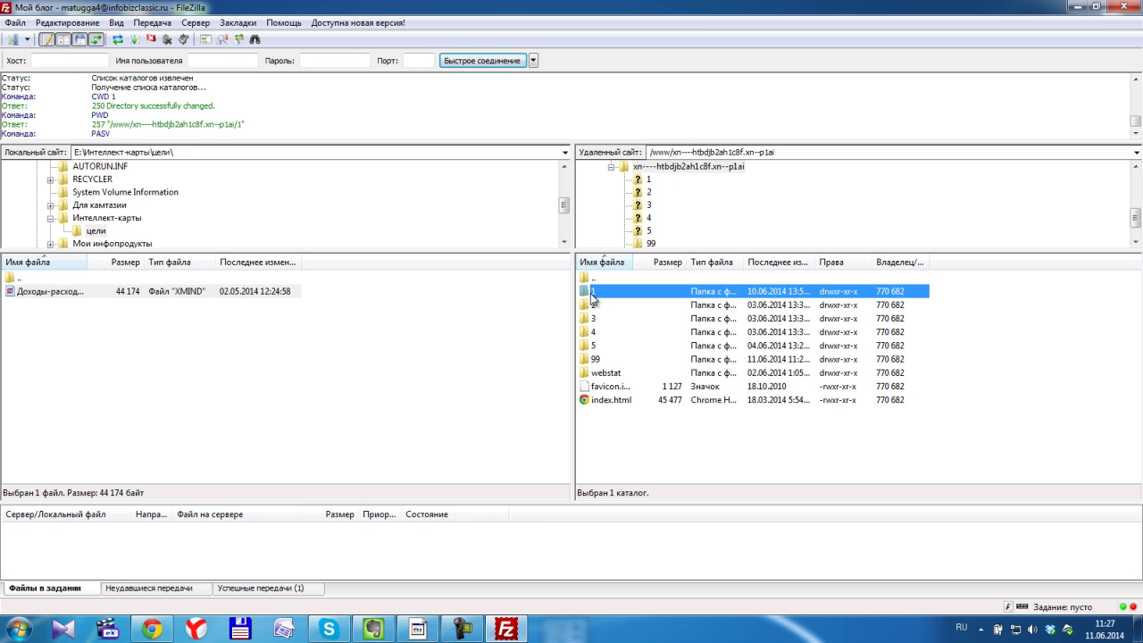
{"action": "left_click", "coordinate": [598, 305]}
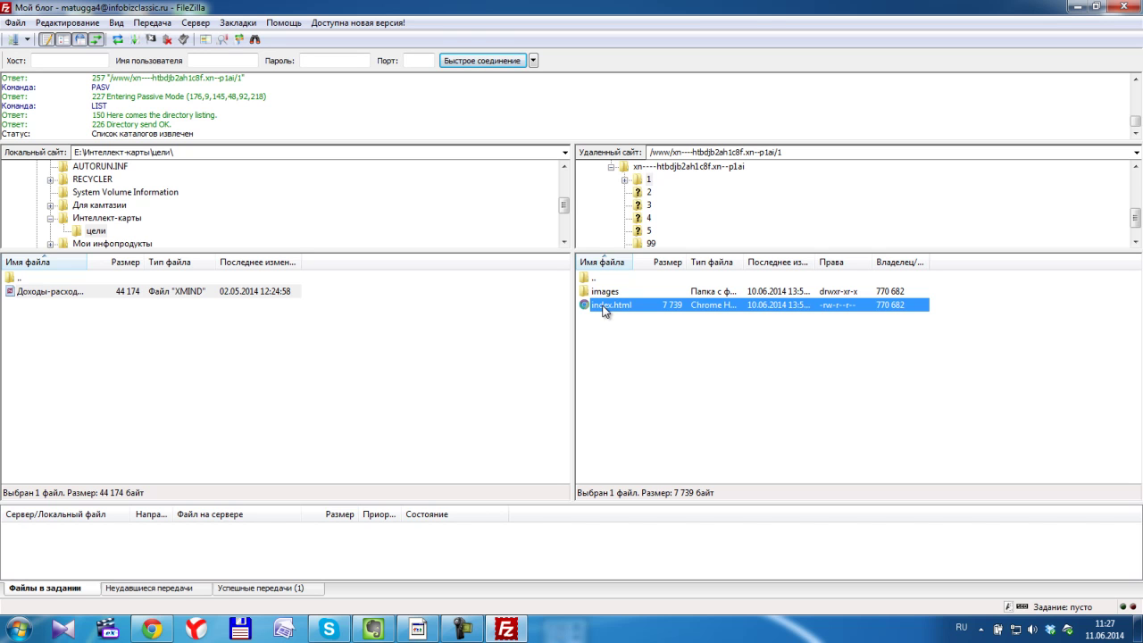
{"action": "right_click", "coordinate": [604, 314]}
{"action": "left_click", "coordinate": [688, 428]}
Switch to Chrome and load the copied address in a new tab, removing everything up to and including /www/ so it starts with xn----htbdjb2ah1c8f.xn--p1ai
{"action": "left_click", "coordinate": [154, 629]}
{"action": "left_click", "coordinate": [434, 11]}
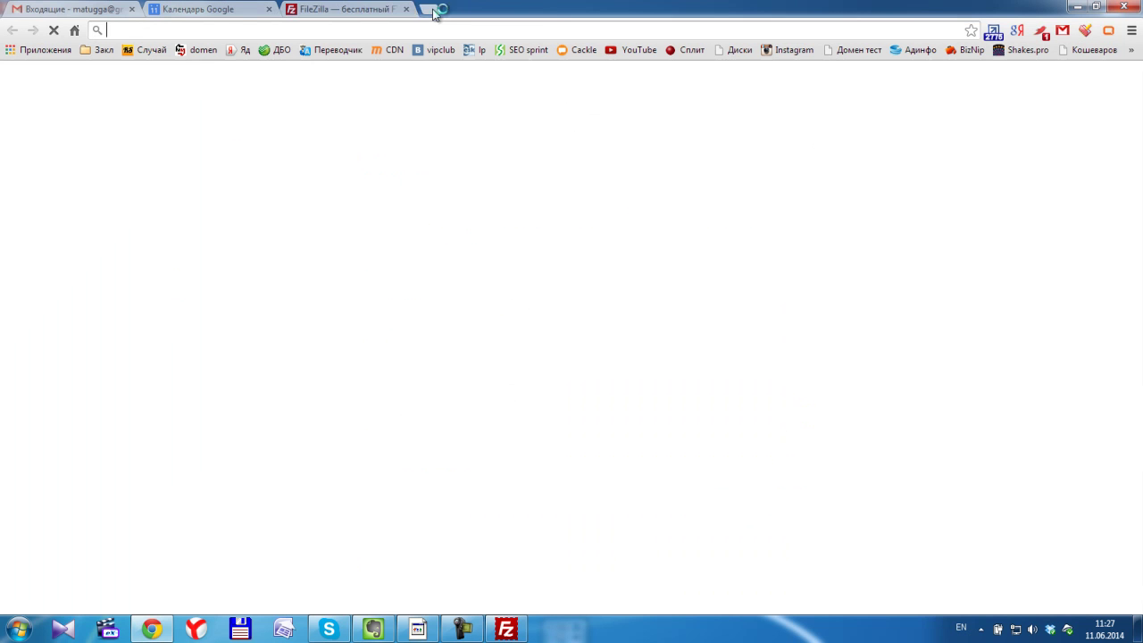
{"action": "key", "text": "ctrl+v"}
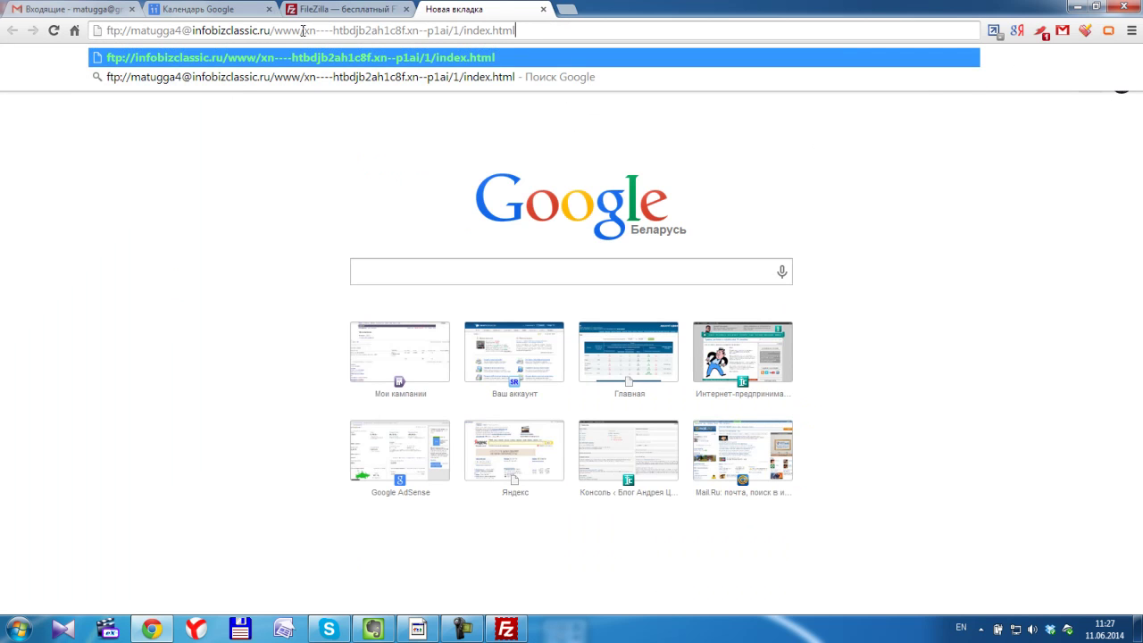
{"action": "left_click_drag", "start_coordinate": [304, 30], "coordinate": [103, 30]}
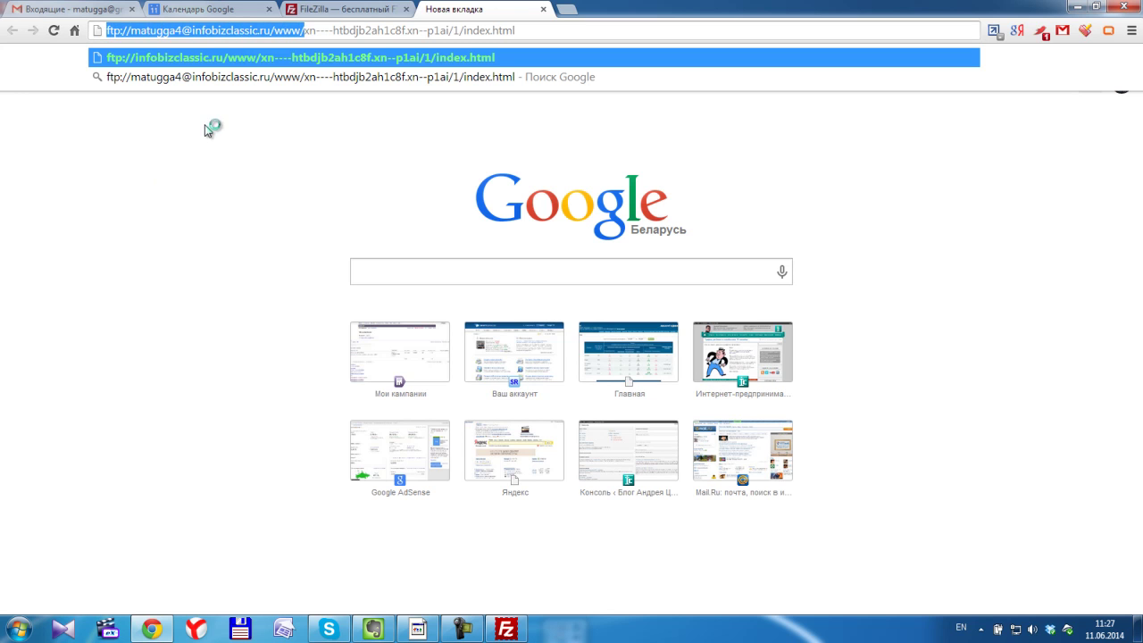
{"action": "key", "text": "BackSpace"}
{"action": "key", "text": "Return"}
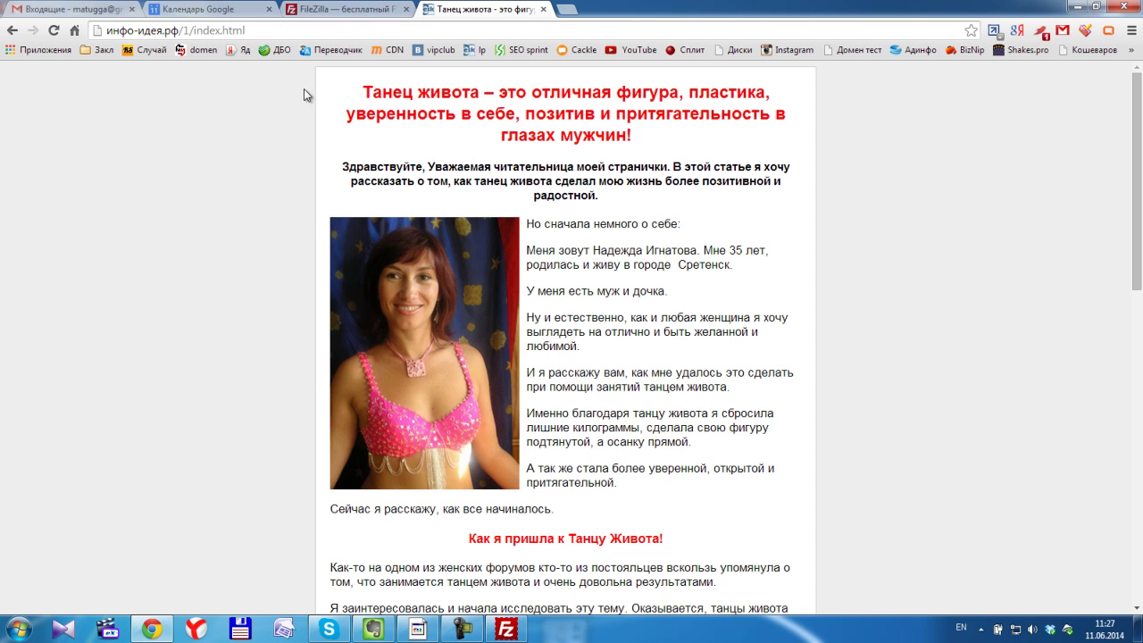
Examine the page at инфо-идея.рф/1/index.html and the domain, folder and file parts of its address
{"action": "scroll", "coordinate": [572, 190], "scroll_direction": "down", "scroll_amount": 9}
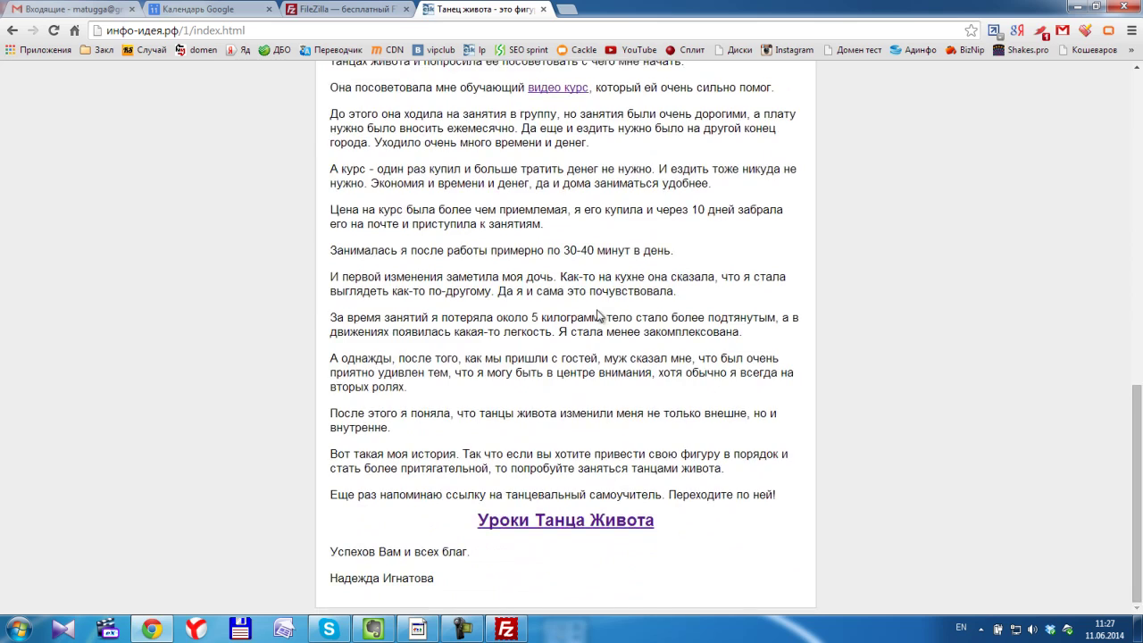
{"action": "scroll", "coordinate": [598, 311], "scroll_direction": "up", "scroll_amount": 10}
{"action": "left_click_drag", "start_coordinate": [176, 30], "coordinate": [105, 30]}
{"action": "left_click", "coordinate": [189, 30]}
{"action": "left_click_drag", "start_coordinate": [192, 30], "coordinate": [178, 31]}
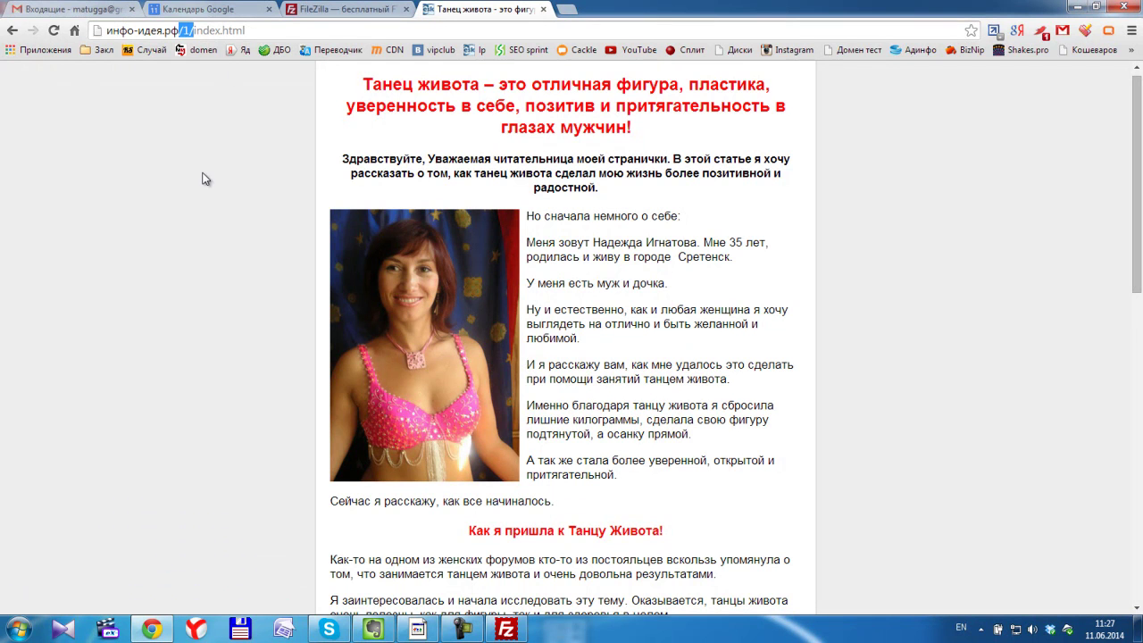
{"action": "left_click_drag", "start_coordinate": [251, 30], "coordinate": [96, 31]}
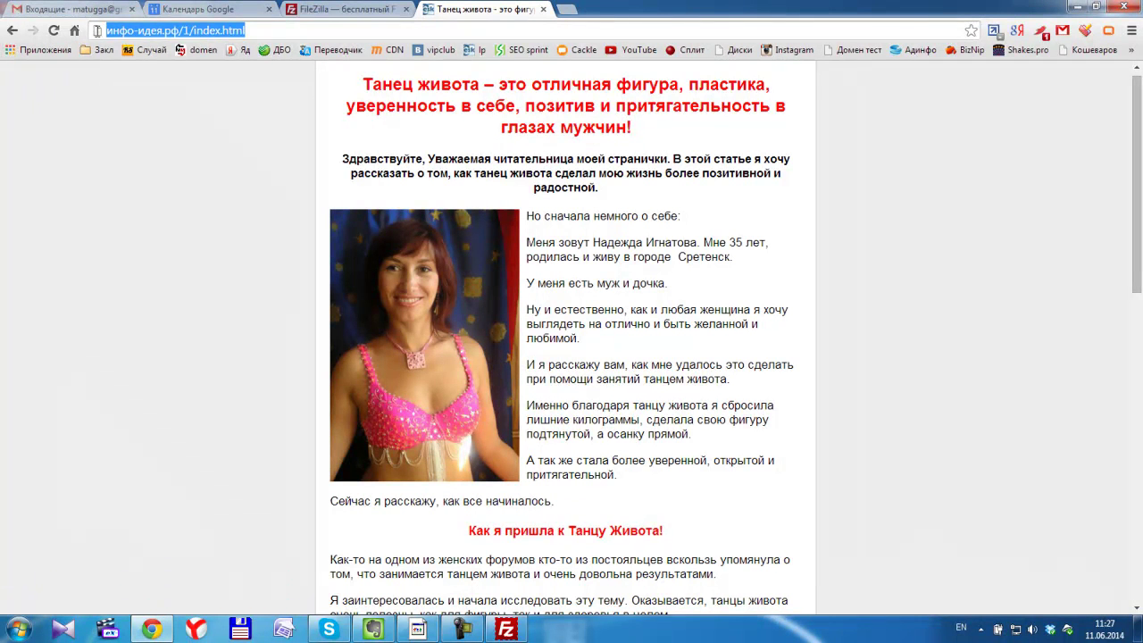
{"action": "left_click_drag", "start_coordinate": [264, 30], "coordinate": [94, 32]}
{"action": "left_click_drag", "start_coordinate": [270, 30], "coordinate": [109, 32]}
{"action": "left_click", "coordinate": [694, 265]}
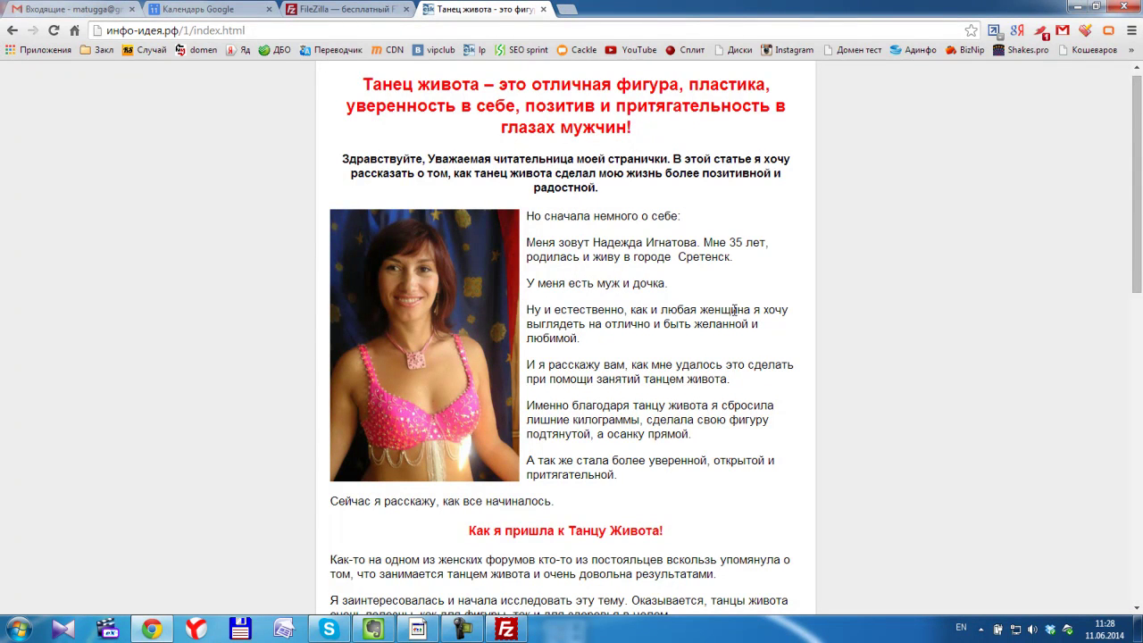
{"action": "scroll", "coordinate": [734, 310], "scroll_direction": "down", "scroll_amount": 7}
{"action": "left_click", "coordinate": [261, 33]}
{"action": "left_click", "coordinate": [262, 33]}
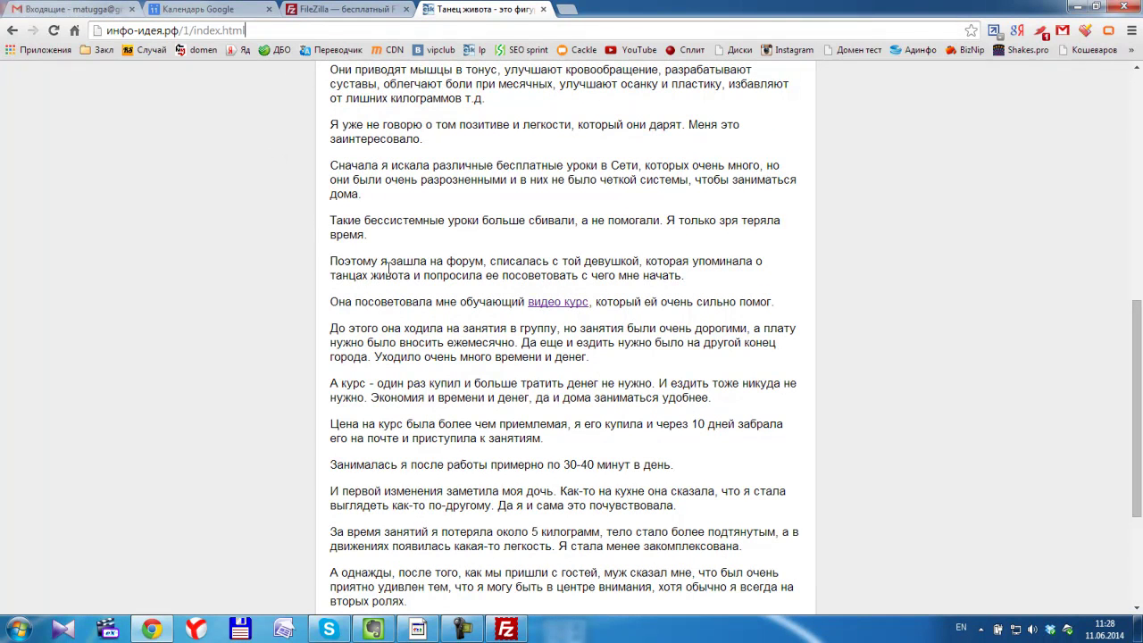